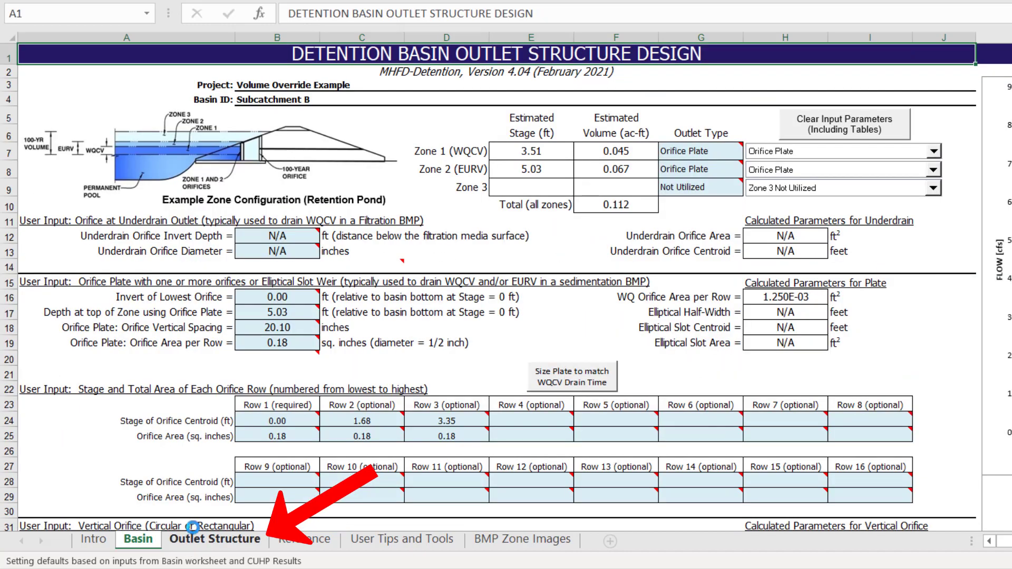
- Scroll down the Outlet Structure sheet to the Subcatchment B Routed Hydrograph Results table
scroll(330, 405, down, 7)
scroll(331, 405, down, 10)
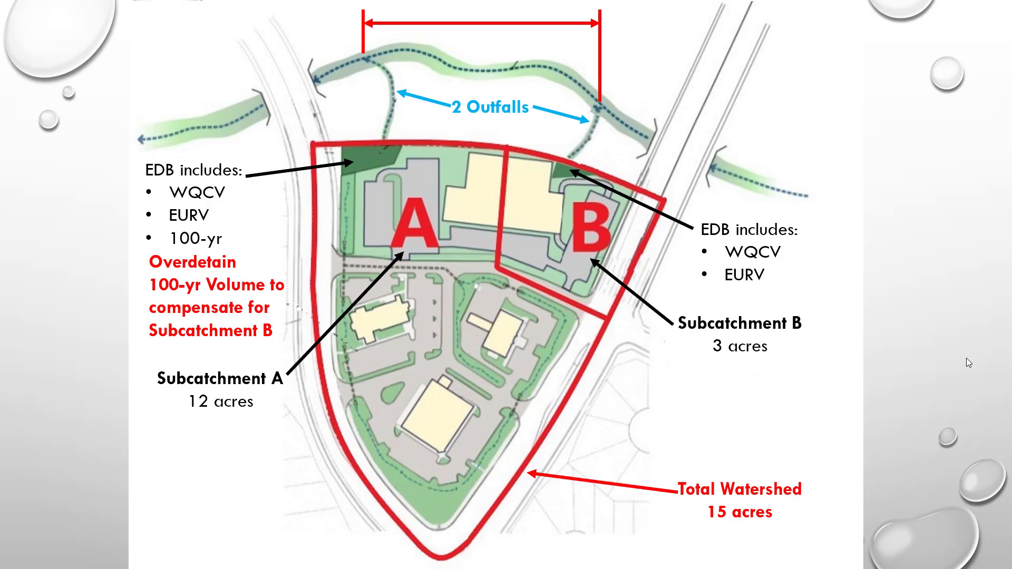
- Advance past the EPA SWMM logo to the Subcatchment A slide and its enlarged-basin note
key(Right)
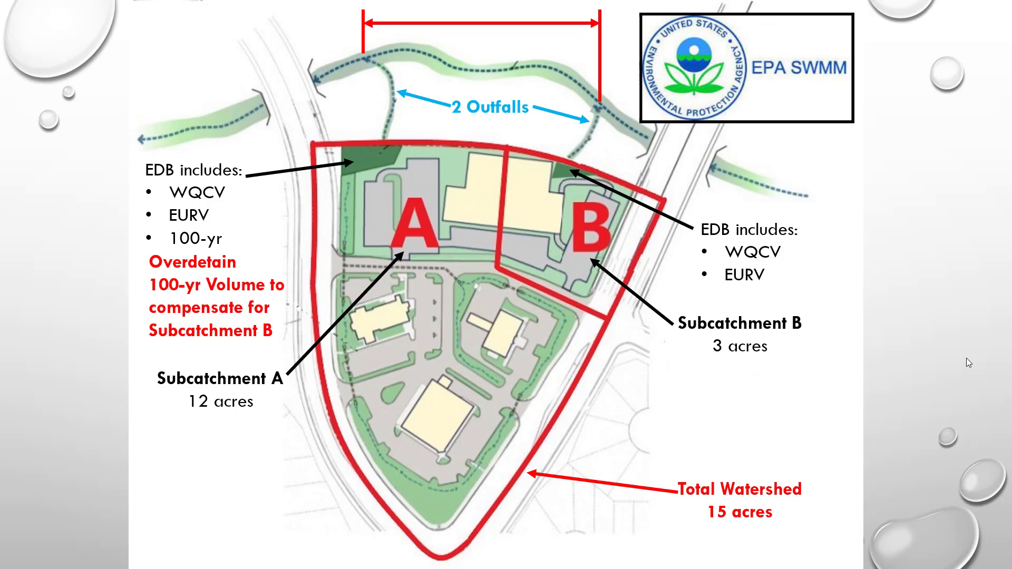
key(Right)
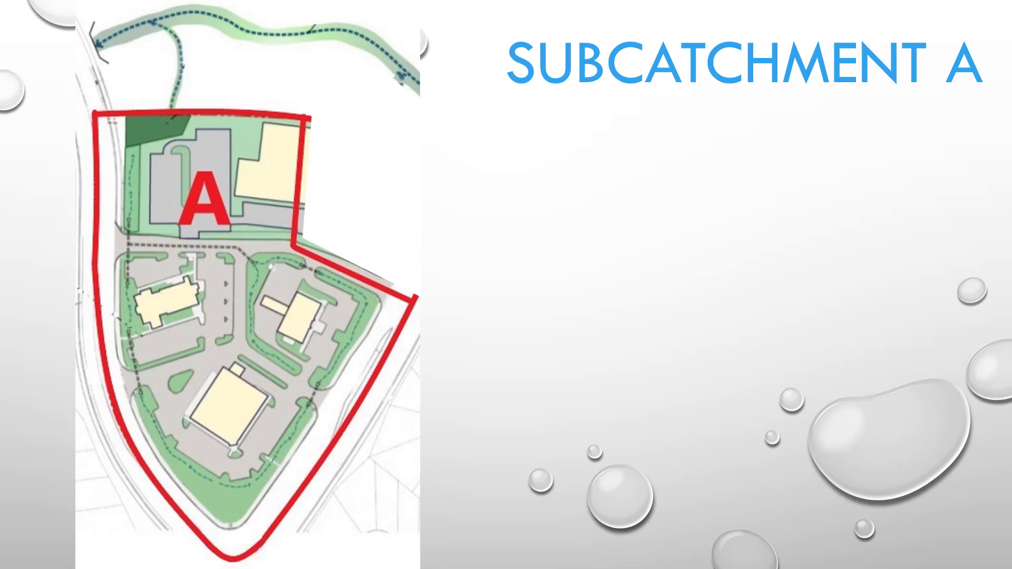
key(Right)
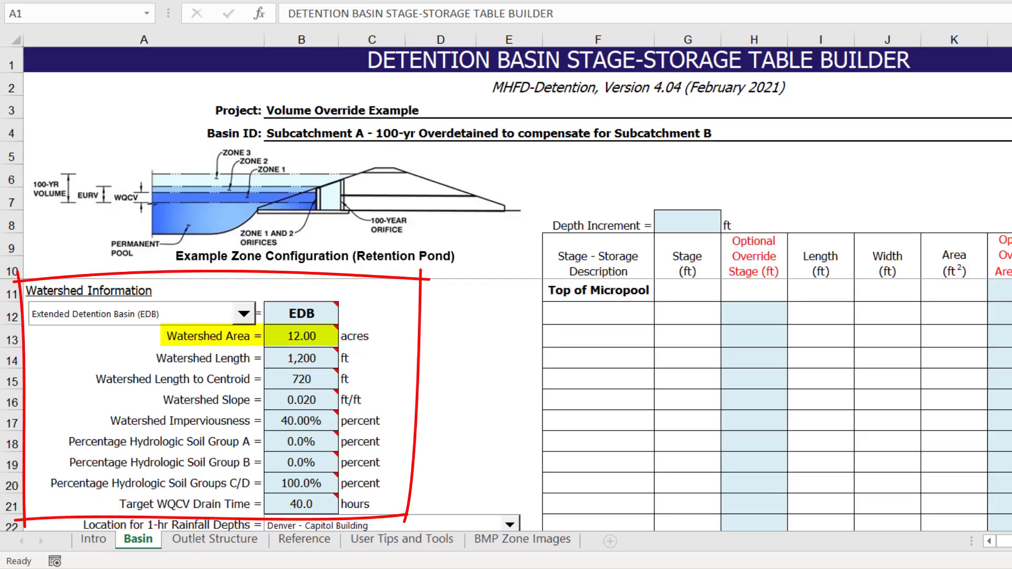
- Scroll the Basin sheet down to row 38 and open the Zone 1 storage-volume dropdown
scroll(506, 405, down, 4)
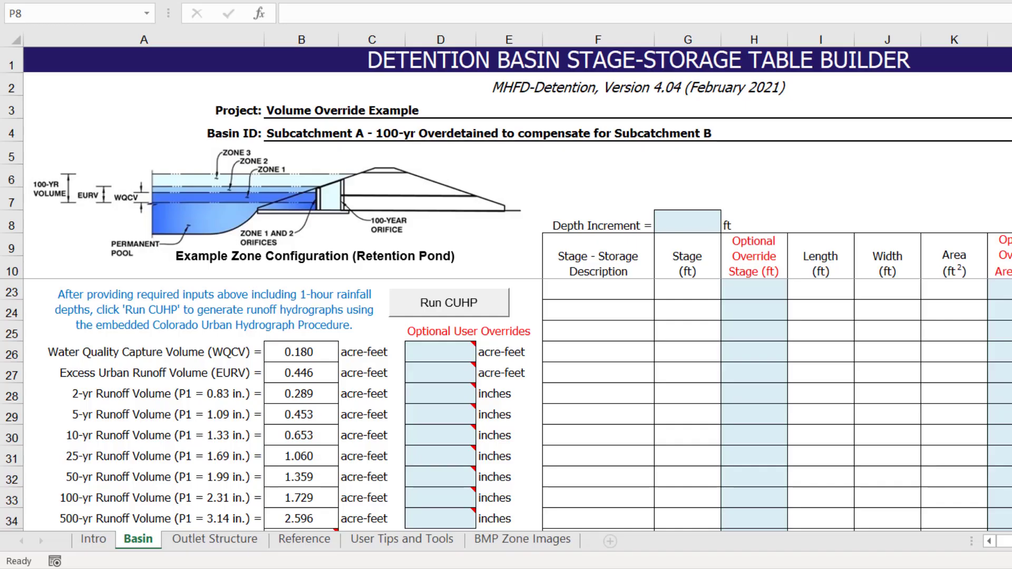
scroll(506, 406, down, 5)
scroll(506, 406, down, 1)
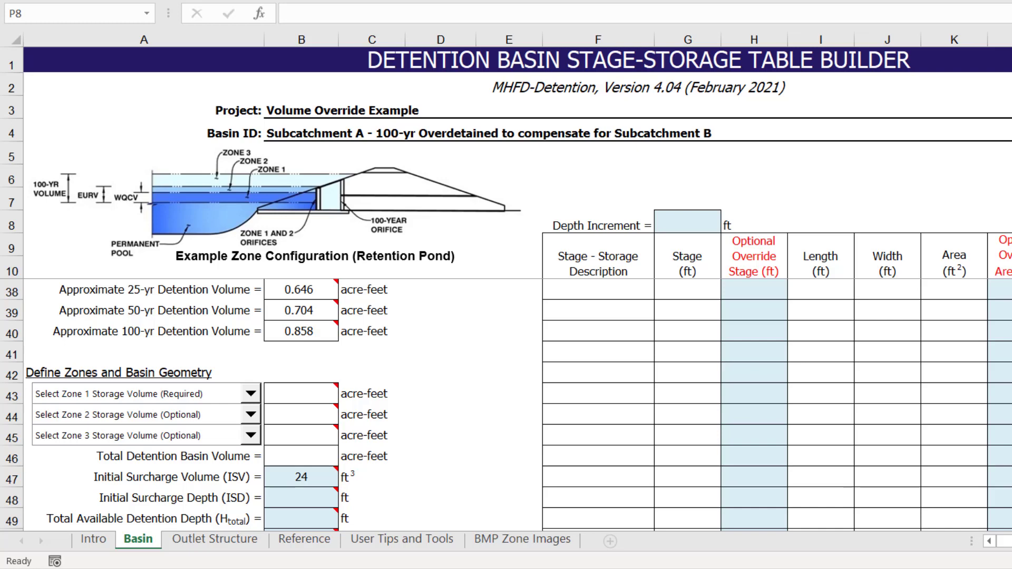
click(251, 395)
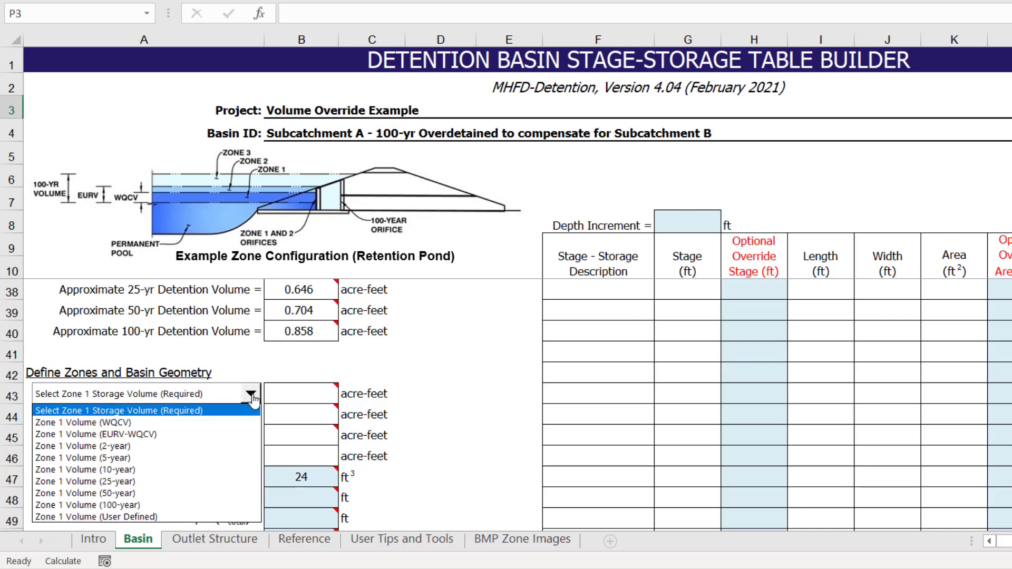
- Choose WQCV for Zone 1, EURV minus Zone 1 for Zone 2, and User Defined for Zone 3
click(136, 422)
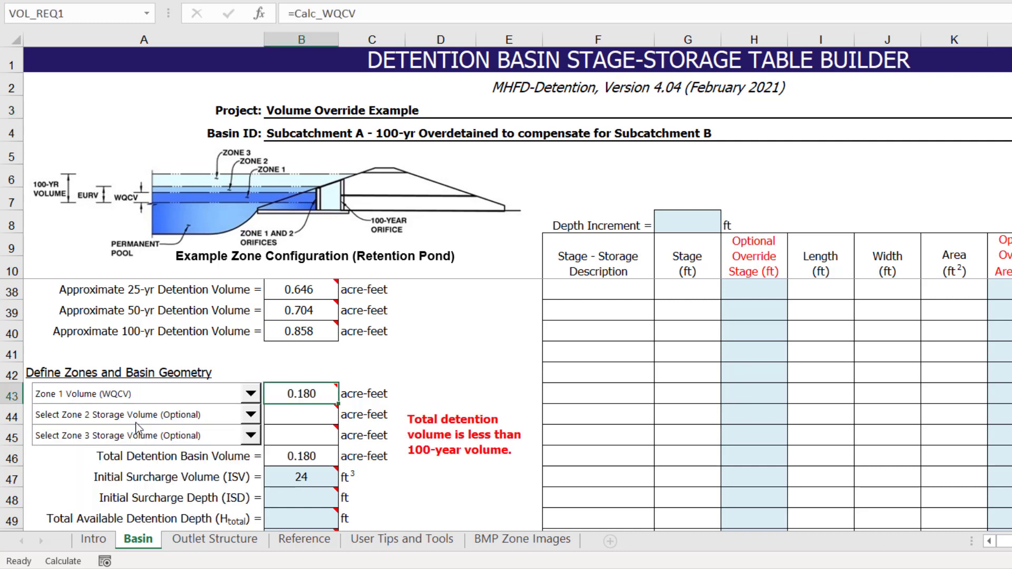
click(250, 415)
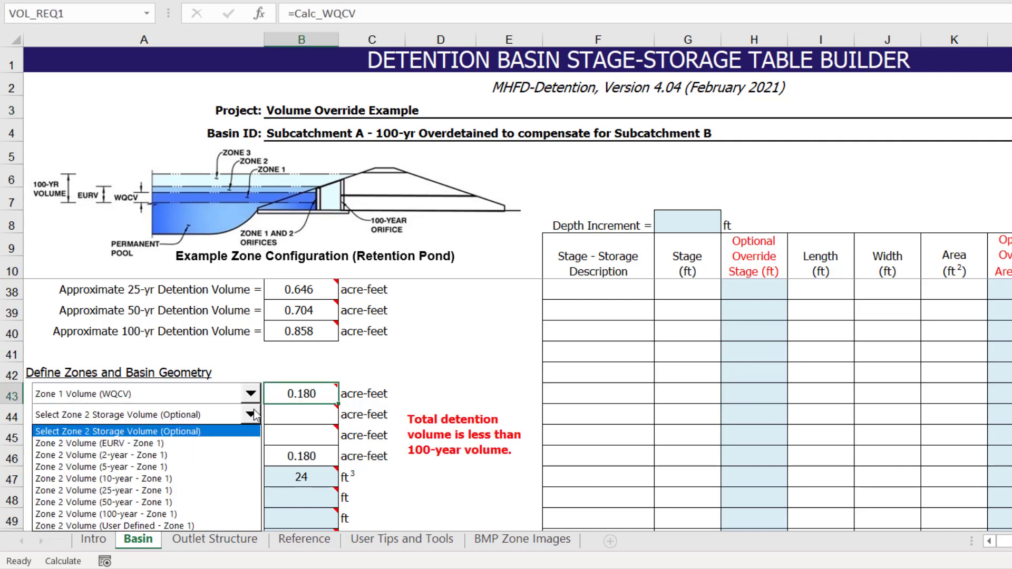
click(180, 445)
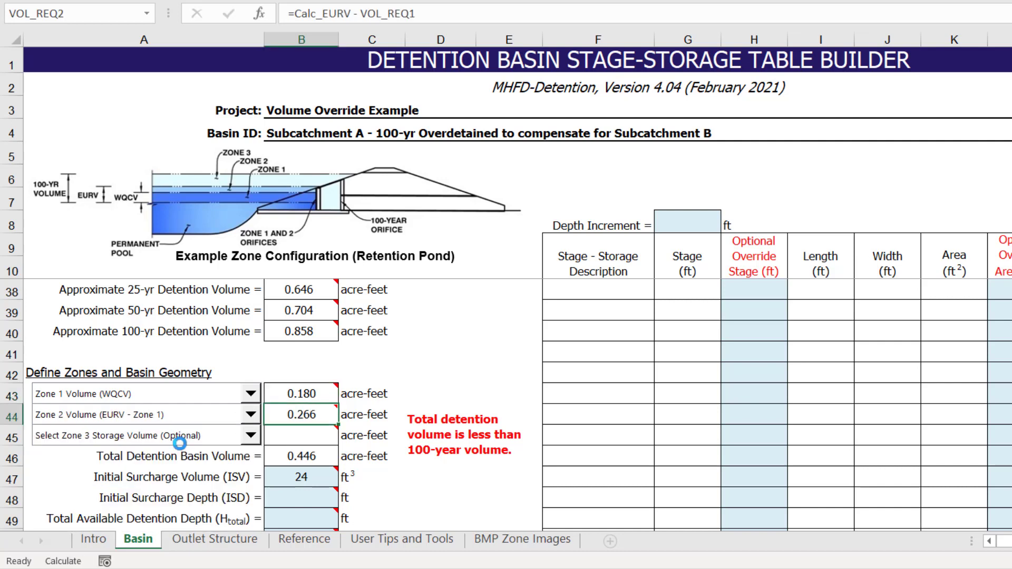
click(250, 435)
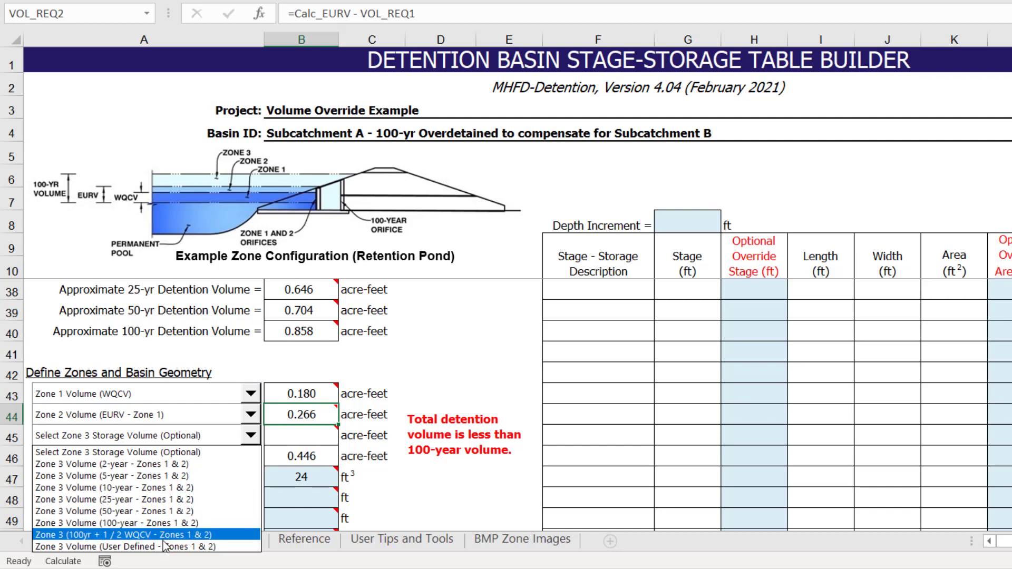
click(163, 545)
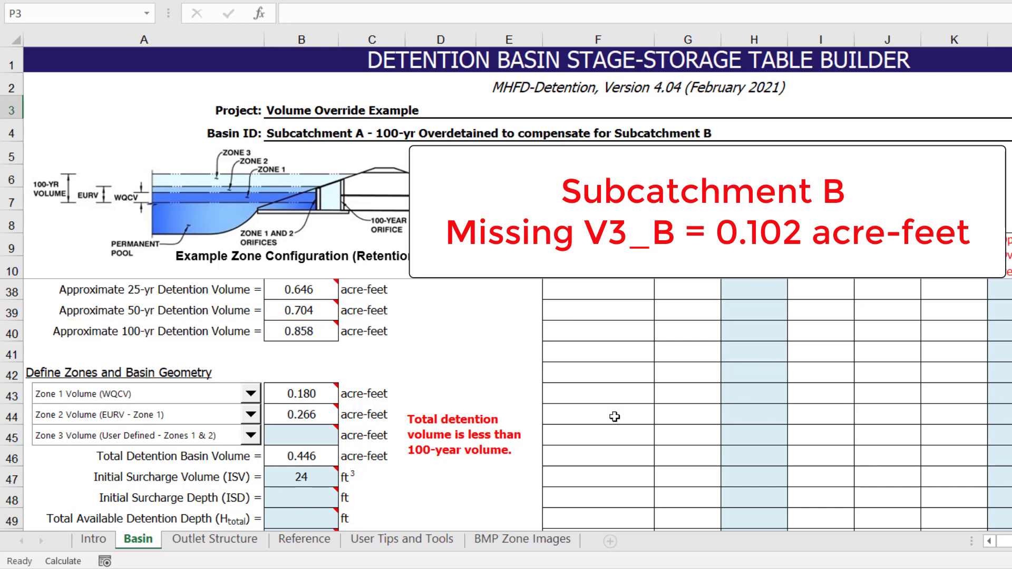
- Enter =Req_100yr_Vol-(VOL_REQ1+VOL_REQ2)+0.102 in B45 as the Zone 3 volume
click(326, 430)
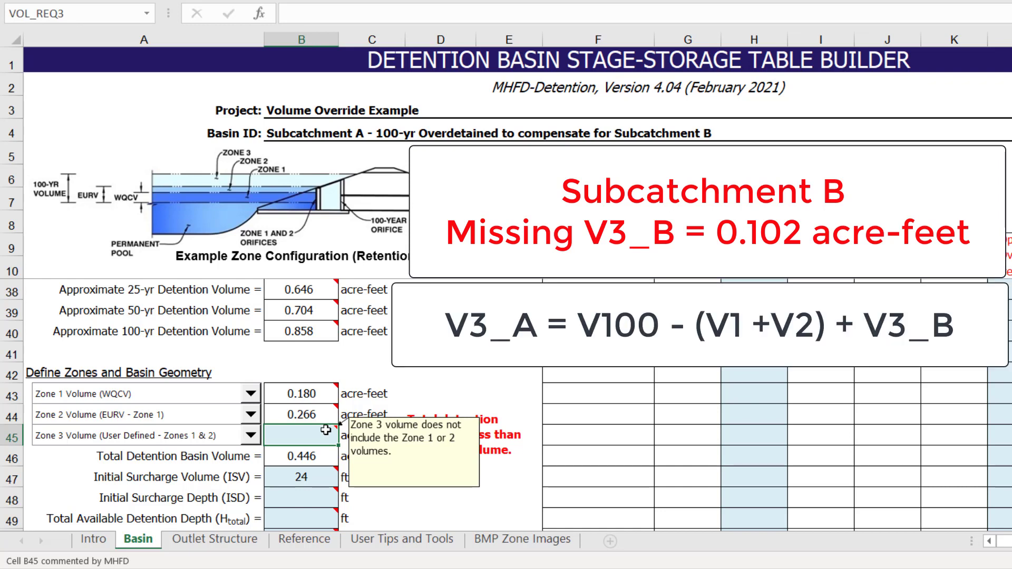
text(=)
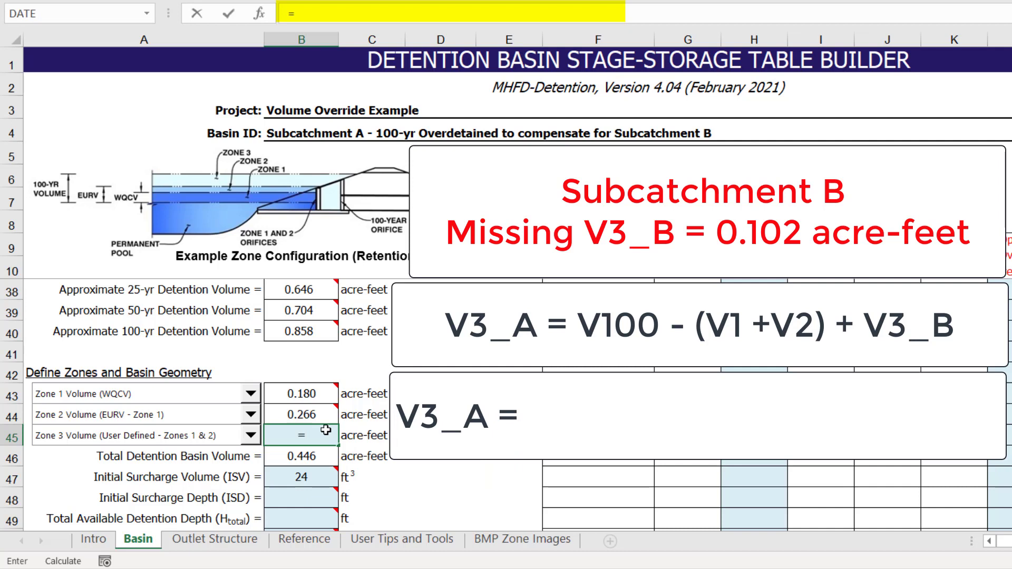
click(315, 332)
text(-()
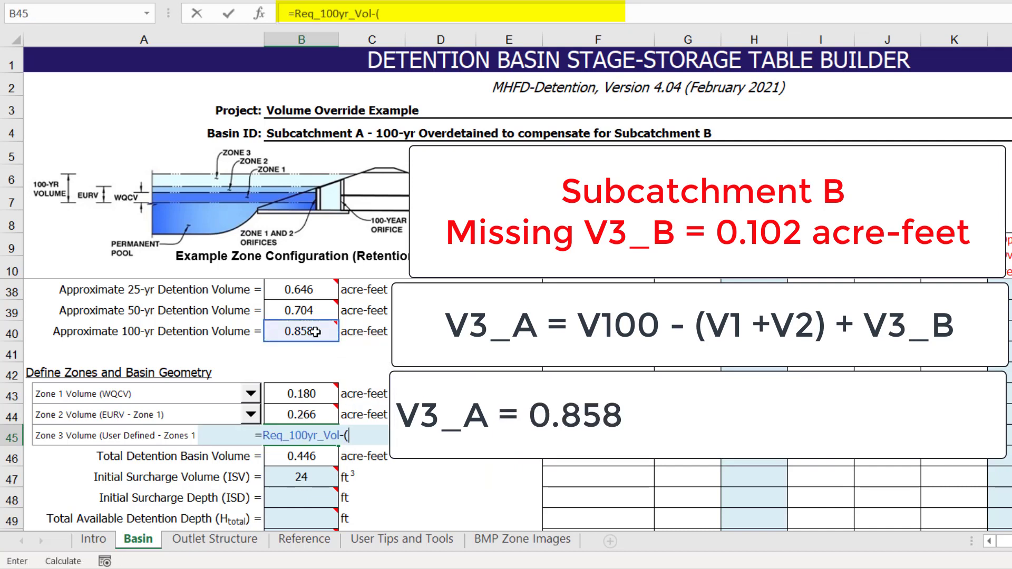
click(308, 398)
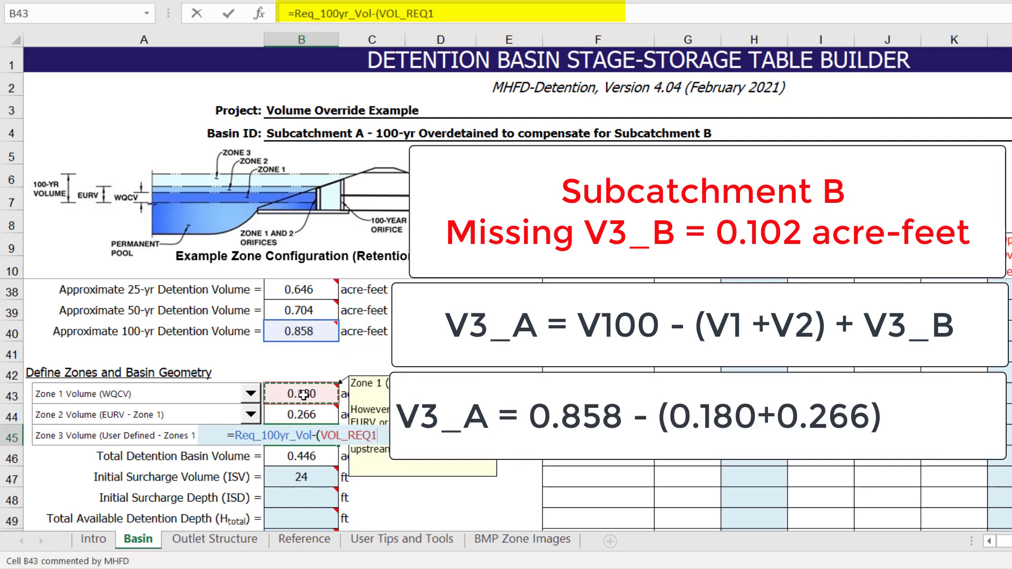
text(+)
click(311, 415)
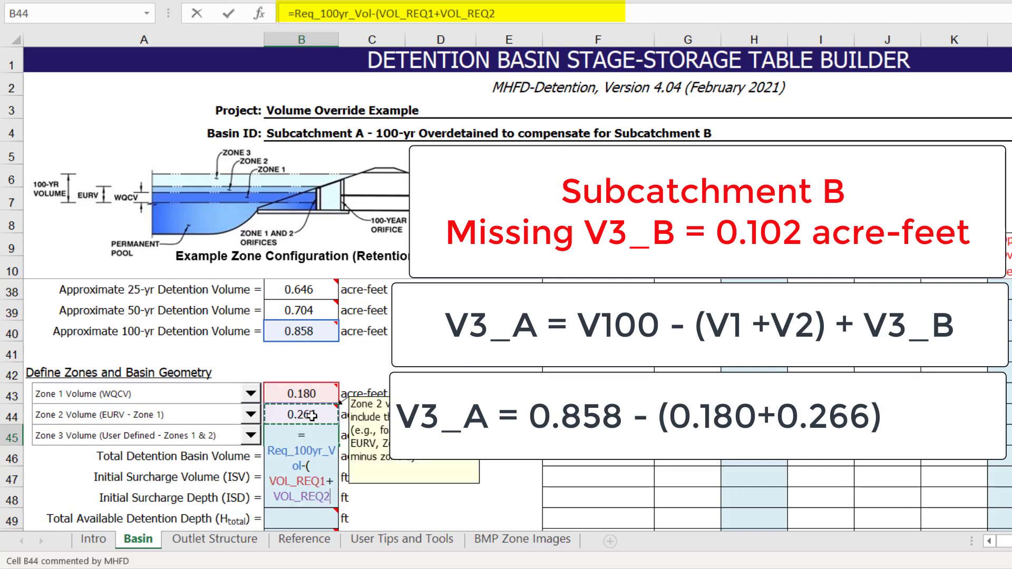
text() + 0.)
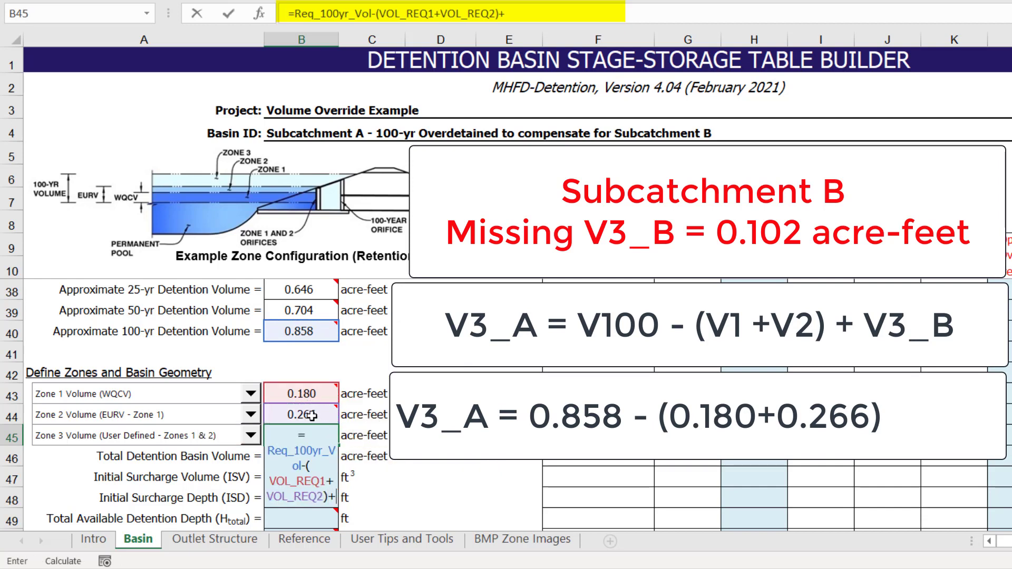
text(102)
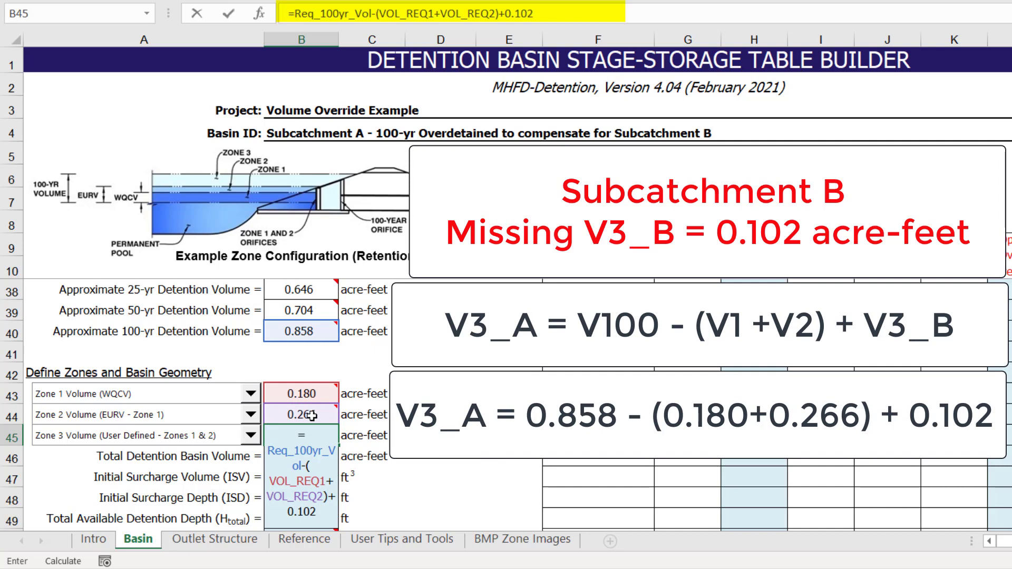
key(Return)
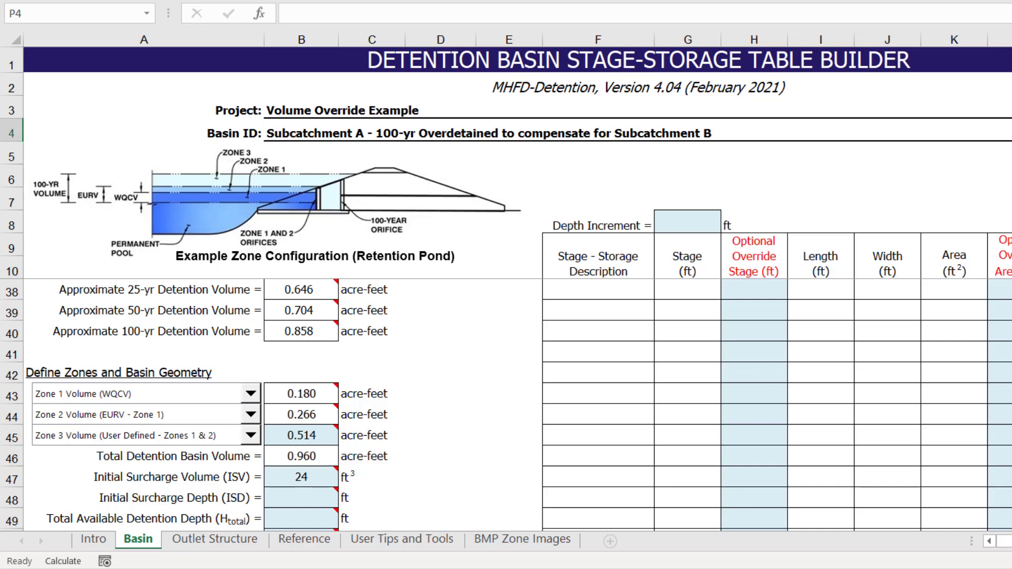
- Scroll the Stage-Area Relationship sheet to view the stage, area and volume table
scroll(506, 405, down, 2)
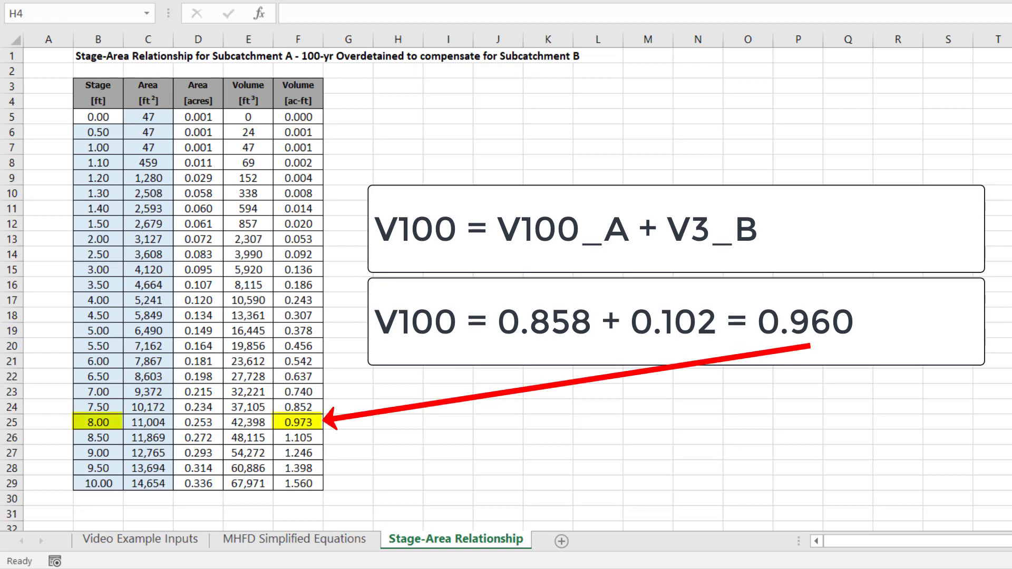
- Copy the stage values B6:B29 into the Optional Override Stage column at H12
click(102, 130)
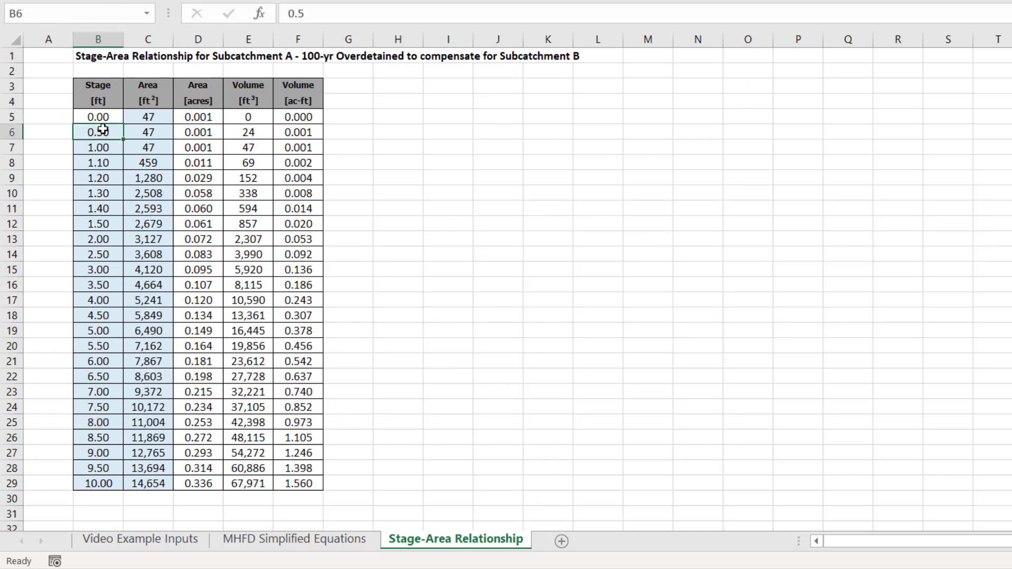
key(ctrl+shift+Down)
key(ctrl+c)
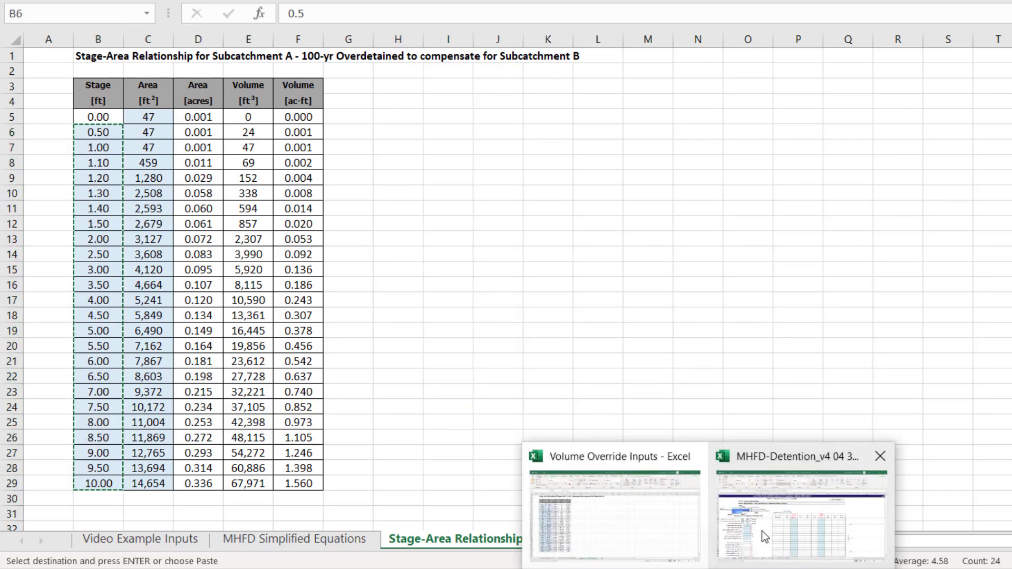
click(763, 536)
scroll(643, 305, up, 11)
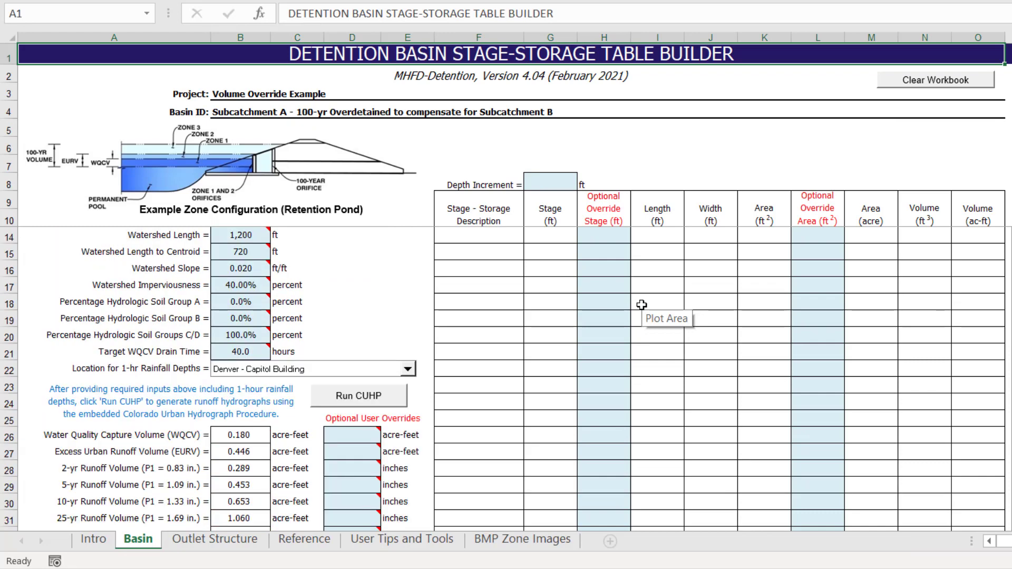
click(614, 257)
key(ctrl+v)
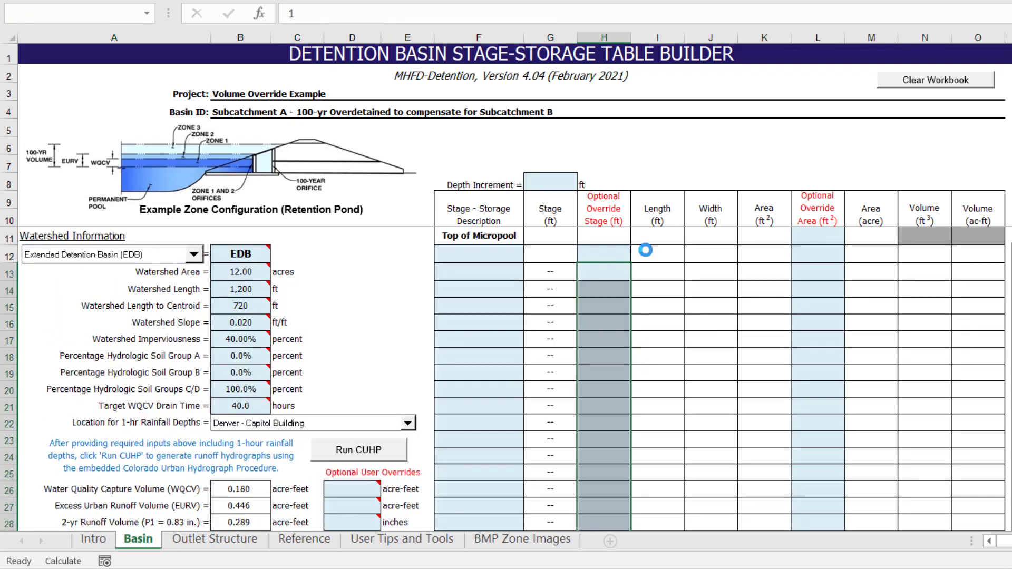
- Copy the area values C5:C29 into the Optional Override Area column at L11
click(807, 251)
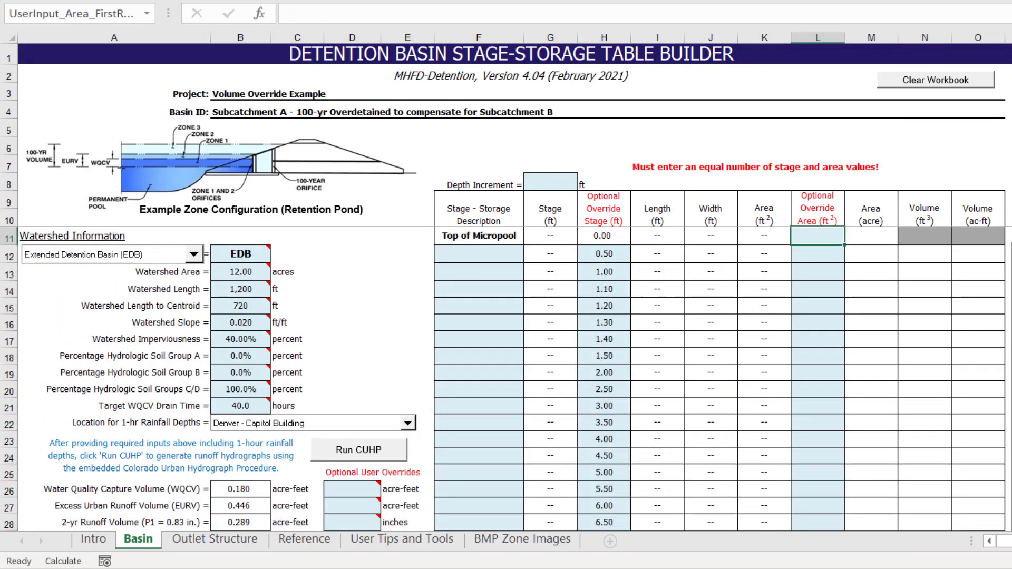
mouse_move(761, 544)
click(665, 493)
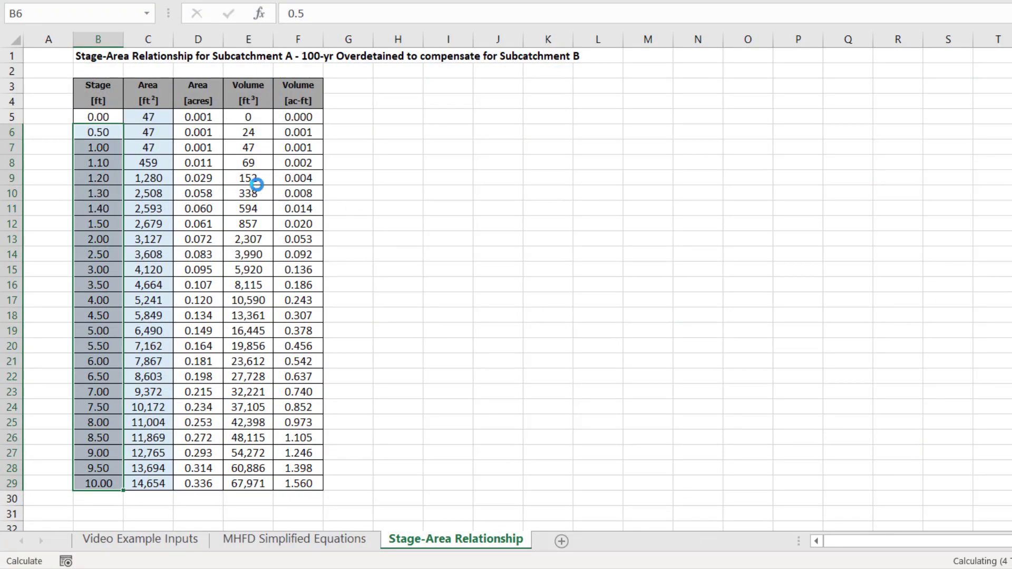
click(156, 116)
key(ctrl+shift+Down)
key(ctrl+c)
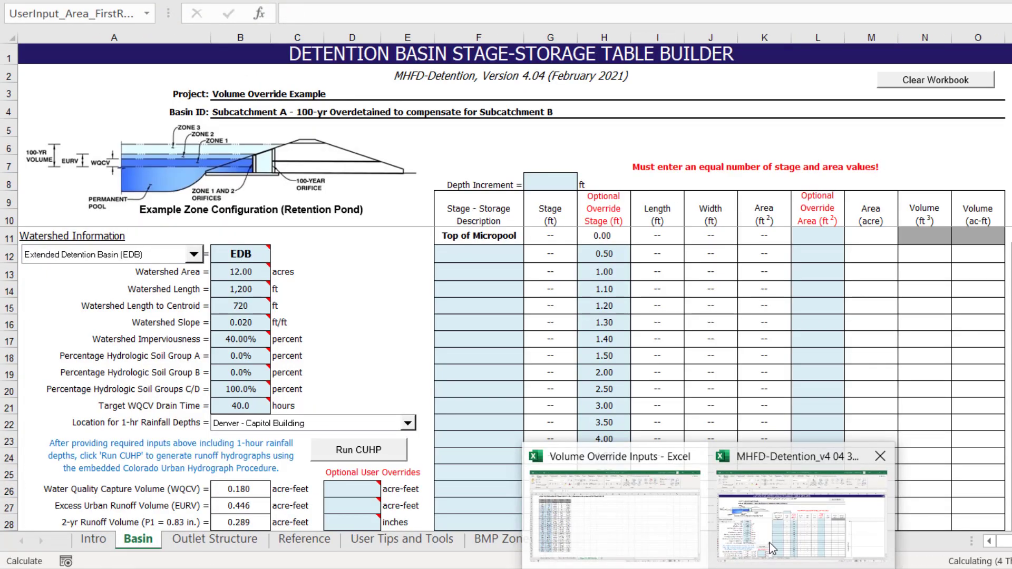
click(770, 543)
click(818, 236)
key(ctrl+v)
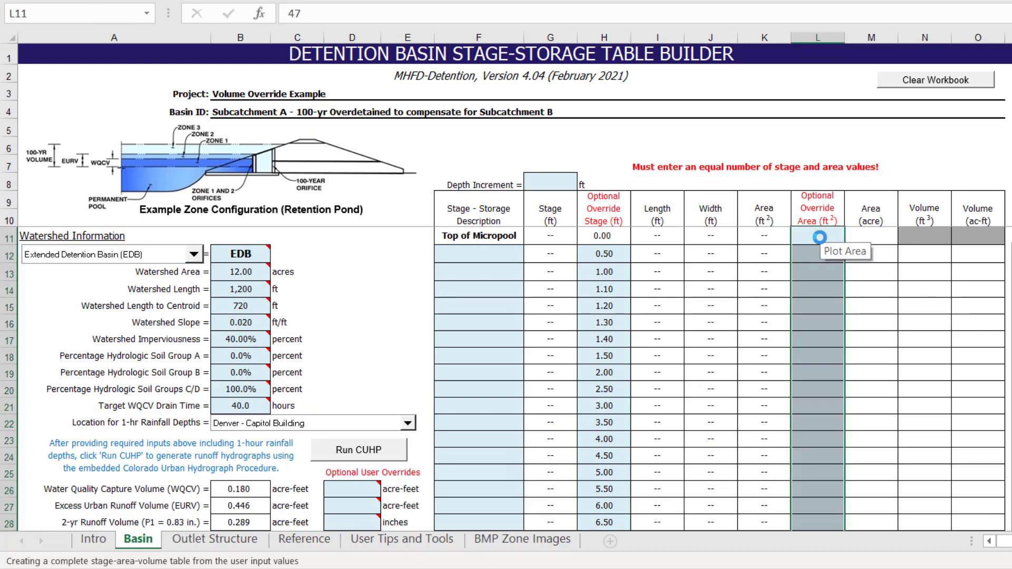
click(835, 337)
scroll(835, 337, down, 4)
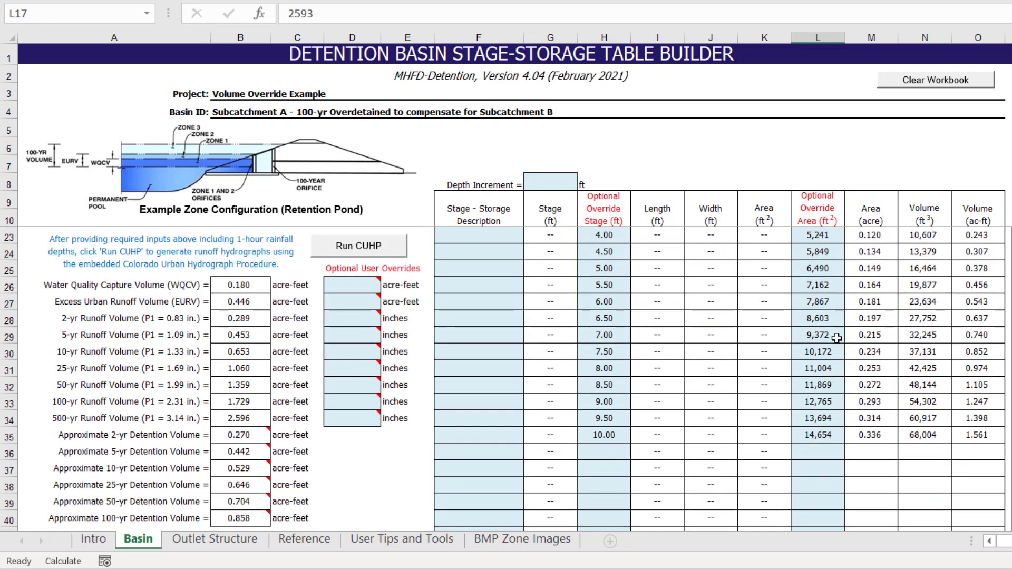
scroll(836, 338, down, 5)
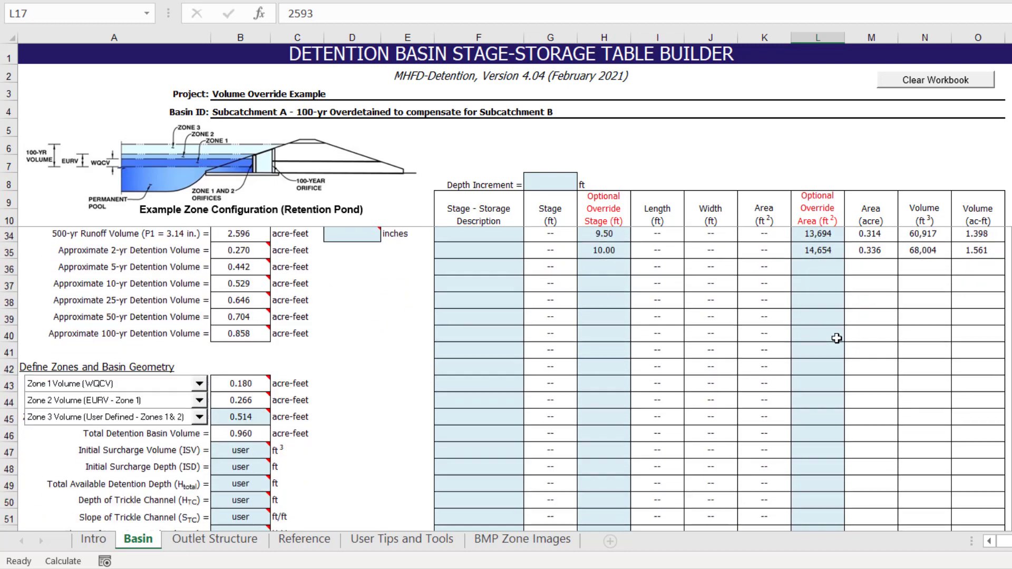
scroll(836, 338, down, 1)
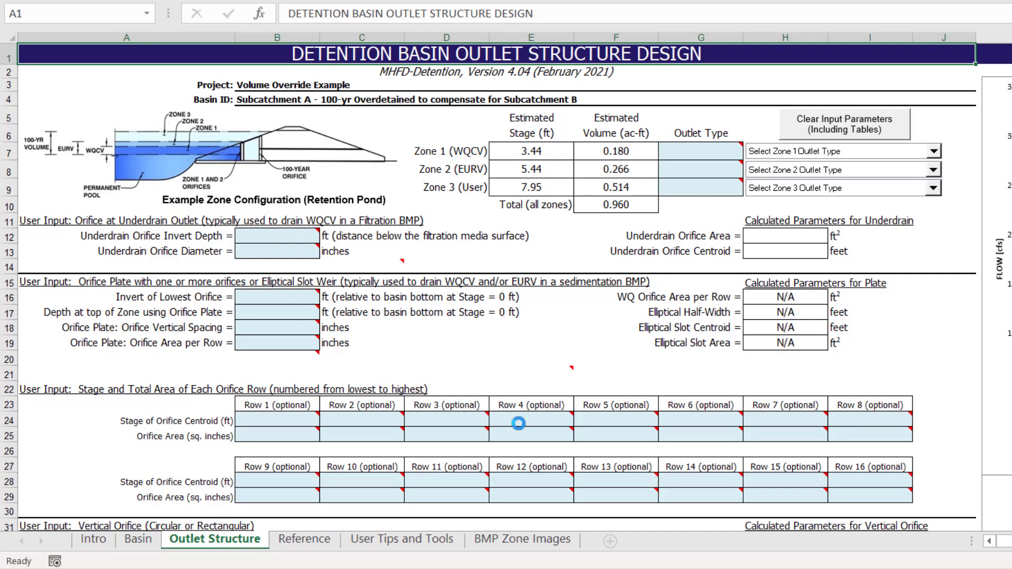
- Scroll to the Routed Hydrograph Results showing the 12.5 cfs 100-year predevelopment peak flow
scroll(518, 423, down, 8)
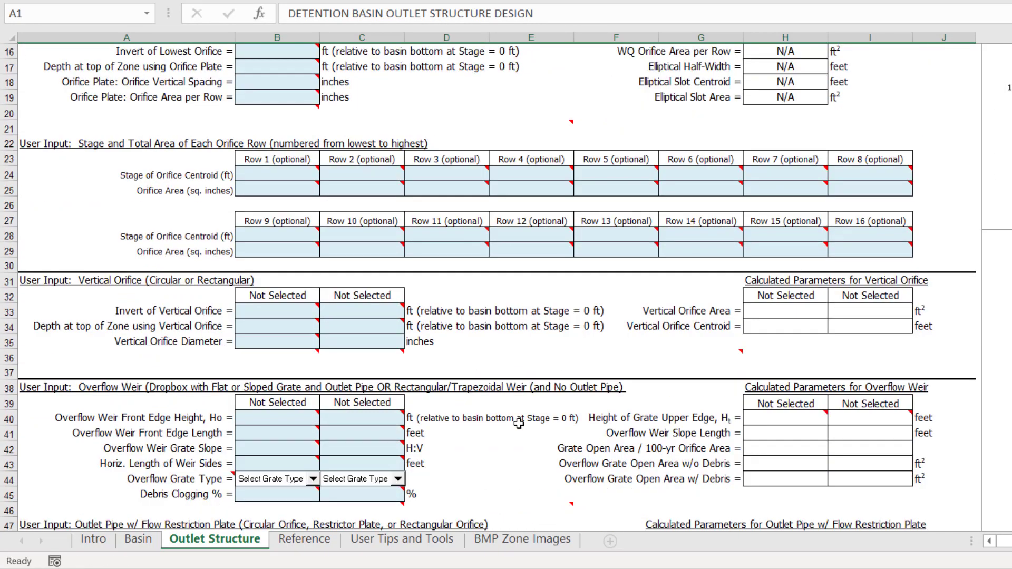
scroll(518, 423, down, 8)
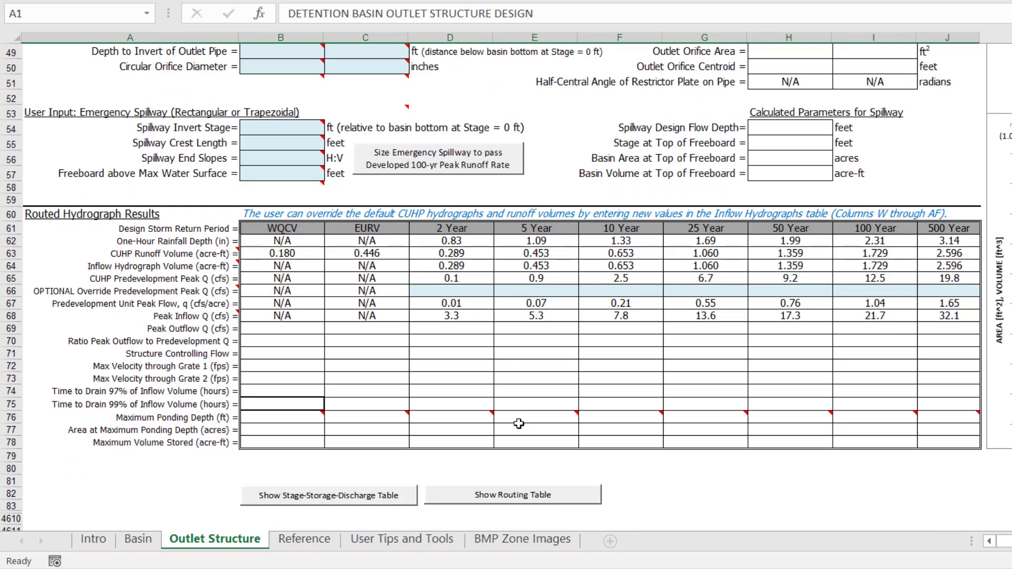
scroll(518, 424, down, 1)
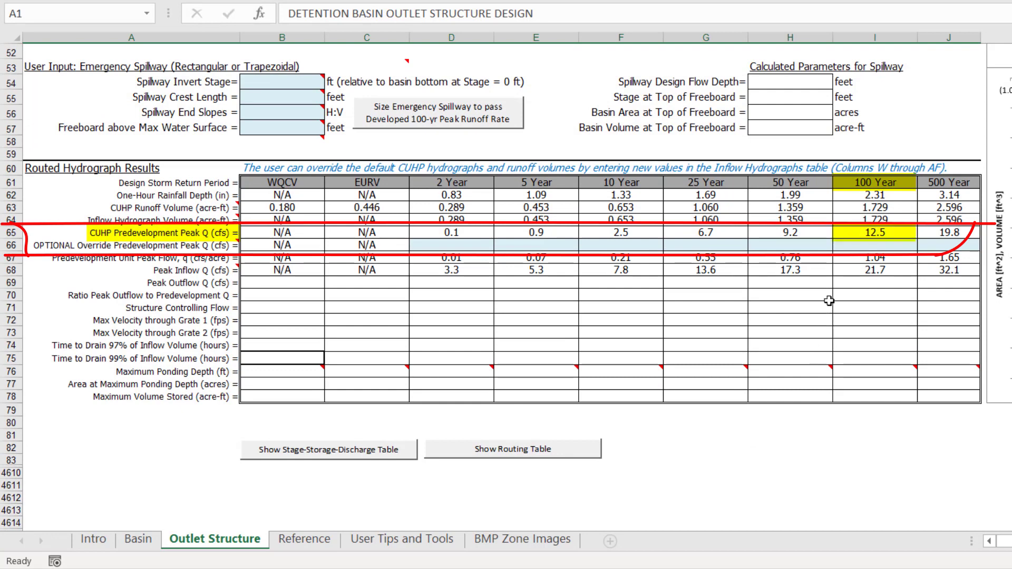
- Override the 100-year predevelopment peak Q in I66 with =I65-2.1, giving 10.4 cfs
click(875, 244)
text(=)
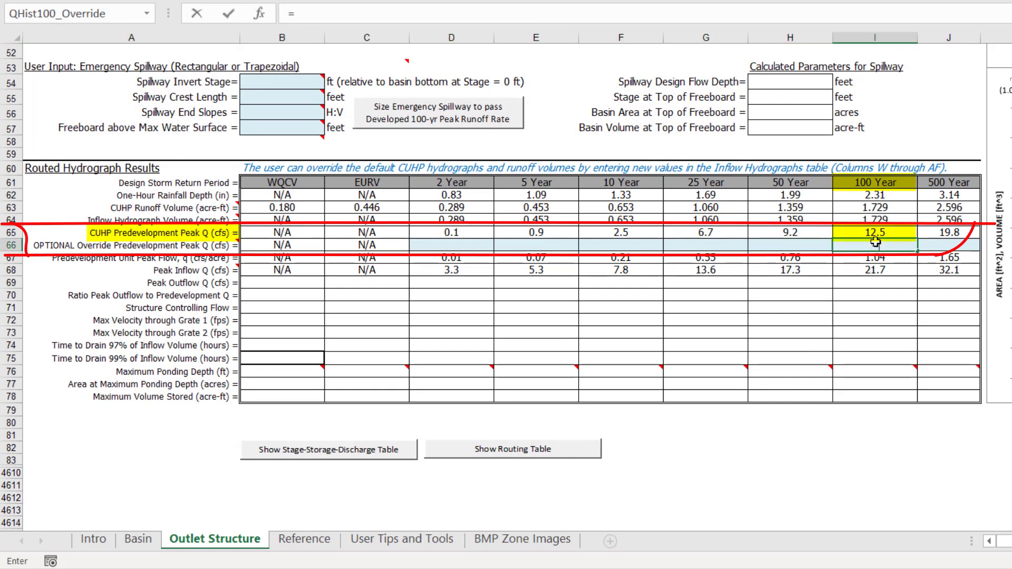
click(875, 239)
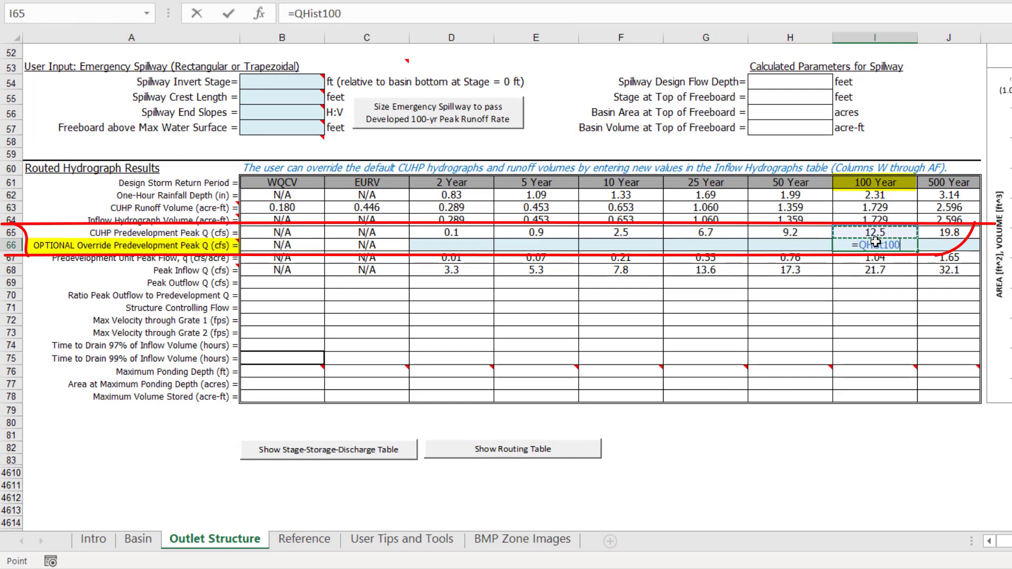
text(-2.1)
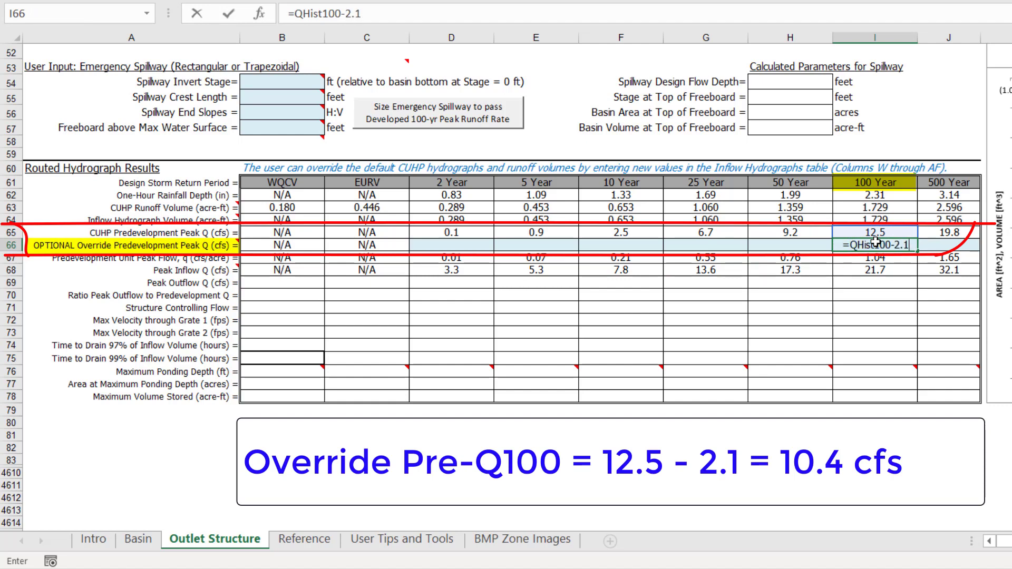
key(Return)
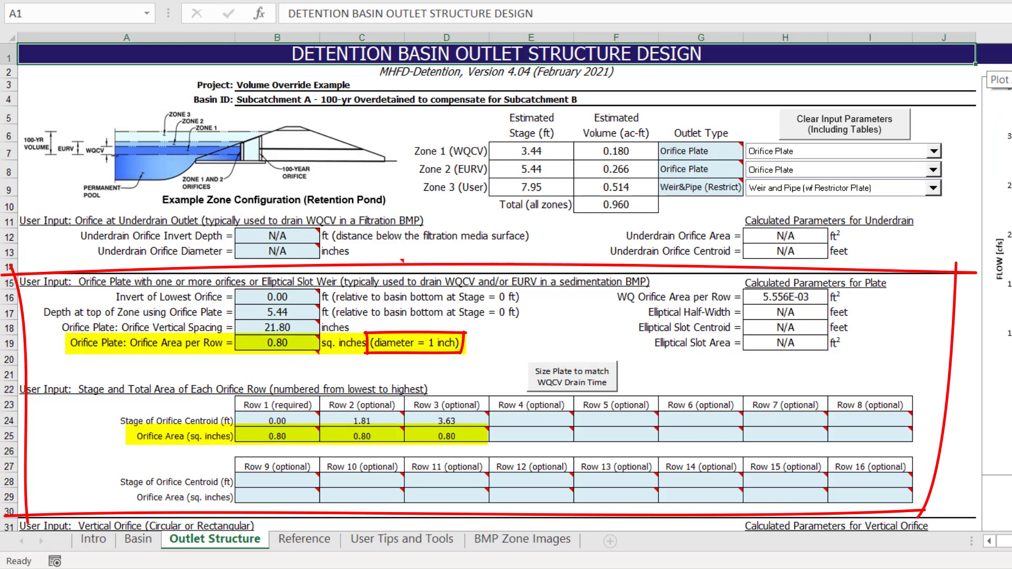
- Scroll down the Outlet Structure sheet to review the completed Routed Hydrograph Results table
scroll(495, 285, down, 6)
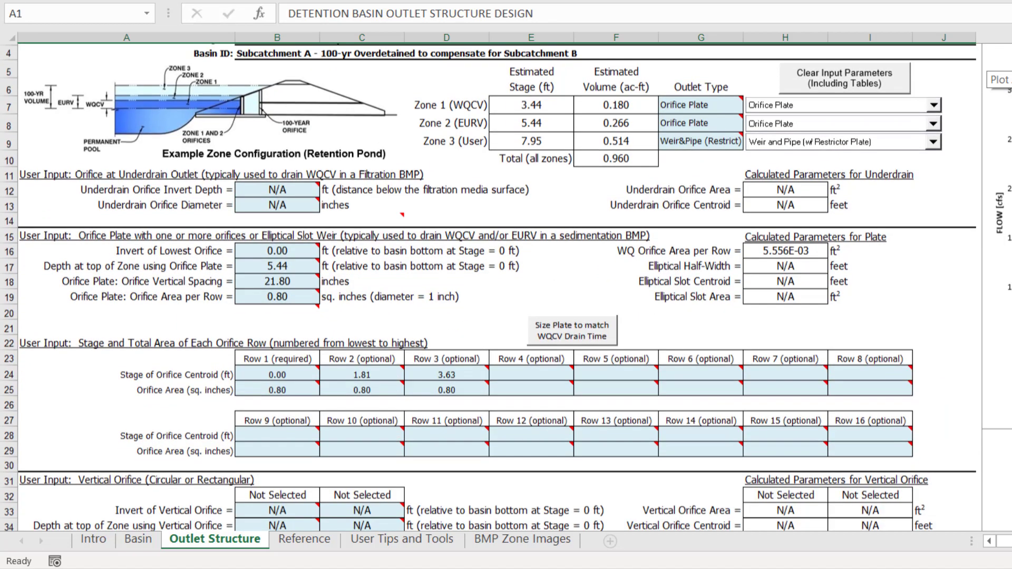
scroll(495, 285, down, 6)
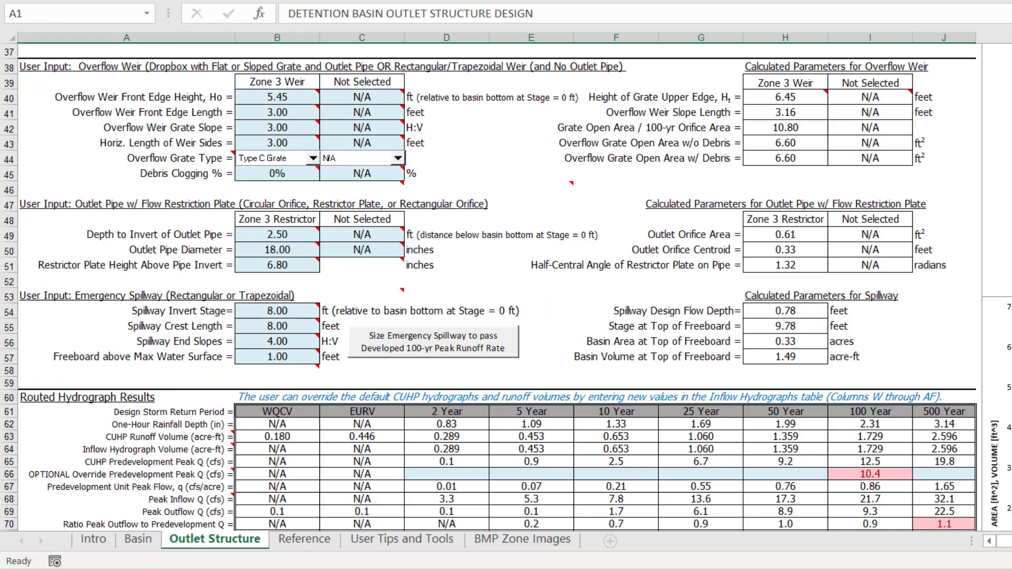
scroll(490, 284, down, 4)
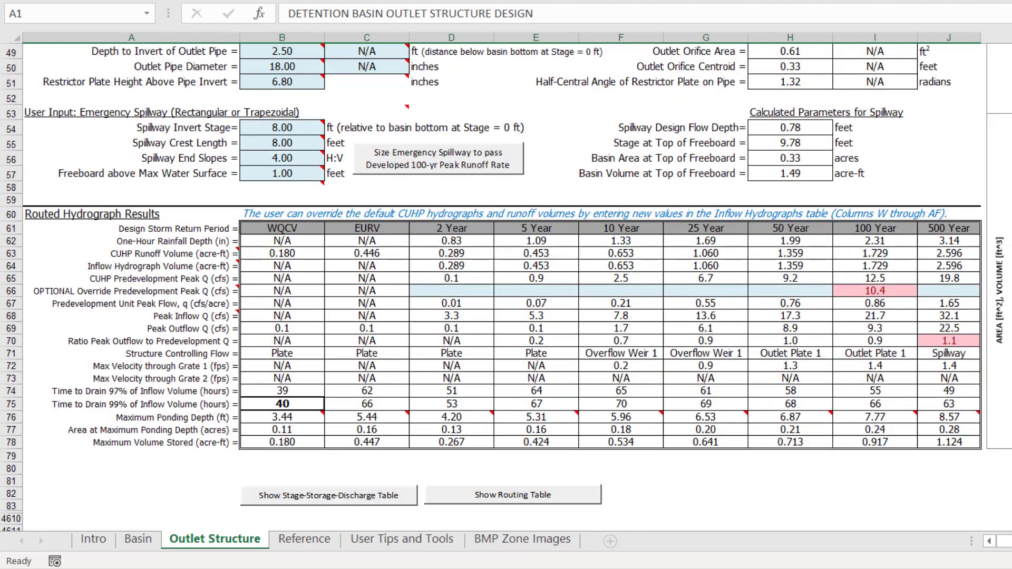